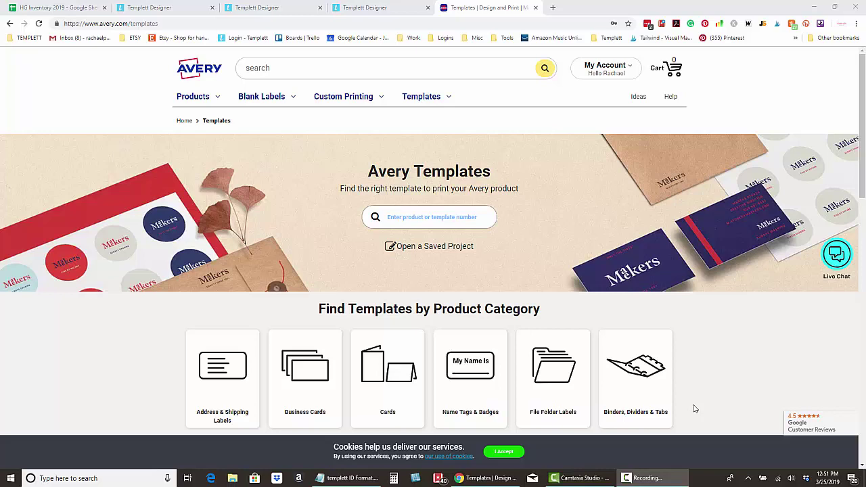
Step: Bring up the Color Street business card design in the Templett editor
left_click(189, 8)
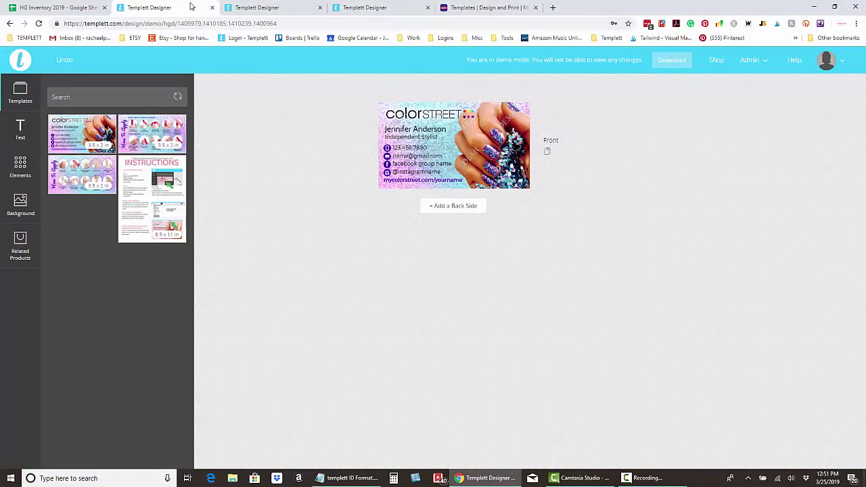
left_click(276, 9)
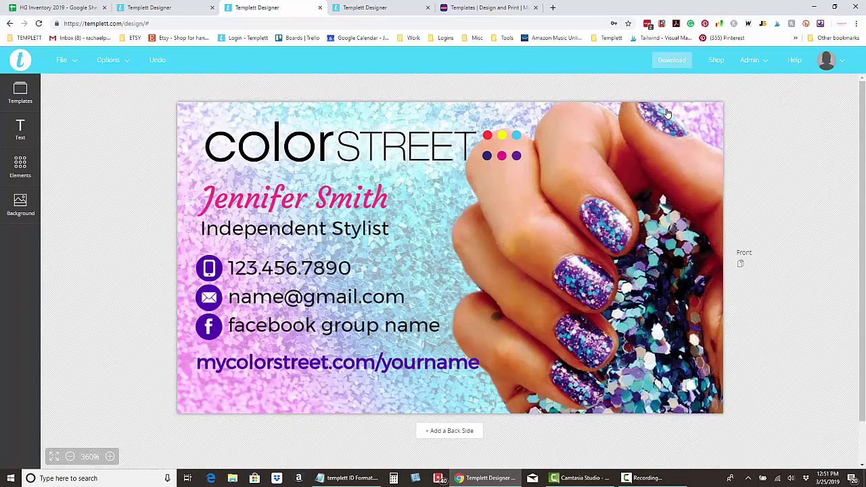
Step: Review the JPEG (For Print) download option with bleed, then return to the Avery Templates page
left_click(682, 67)
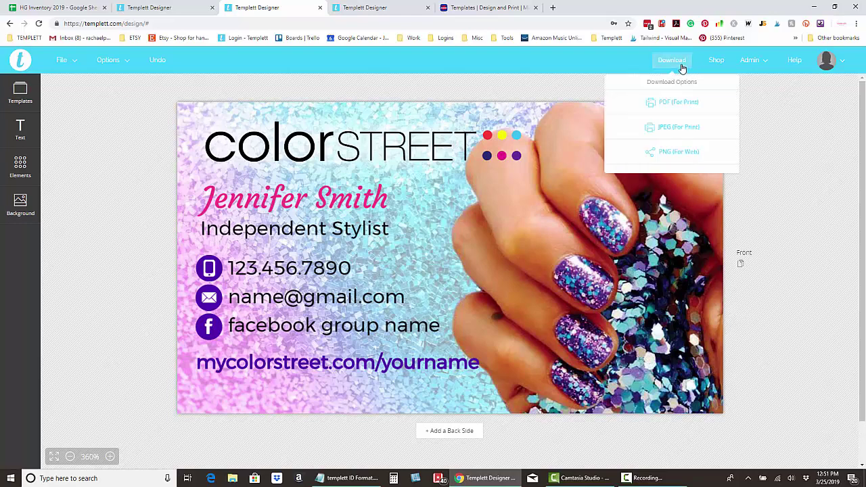
left_click(666, 128)
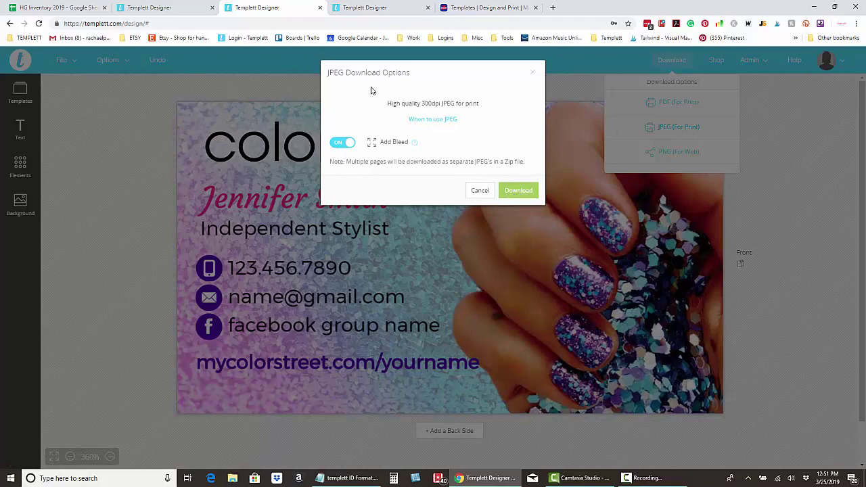
left_click(532, 72)
left_click(460, 8)
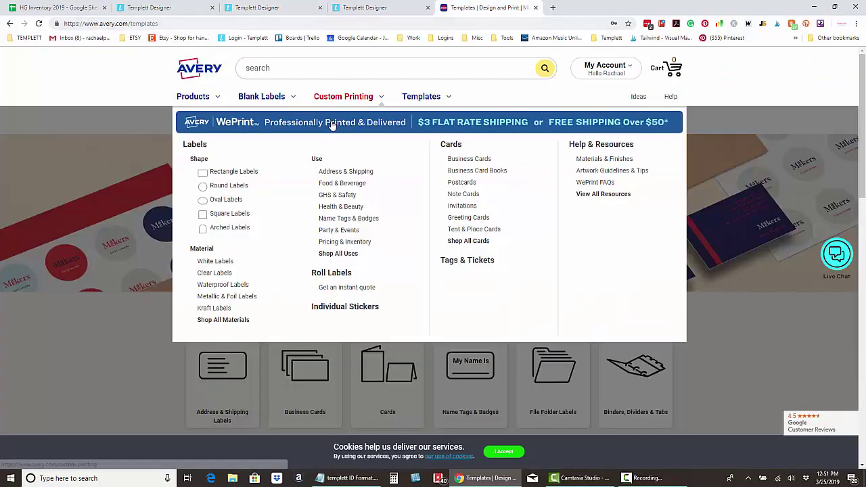
Step: Find Business Card Template 5371 and start its Upload a Design flow
mouse_move(424, 101)
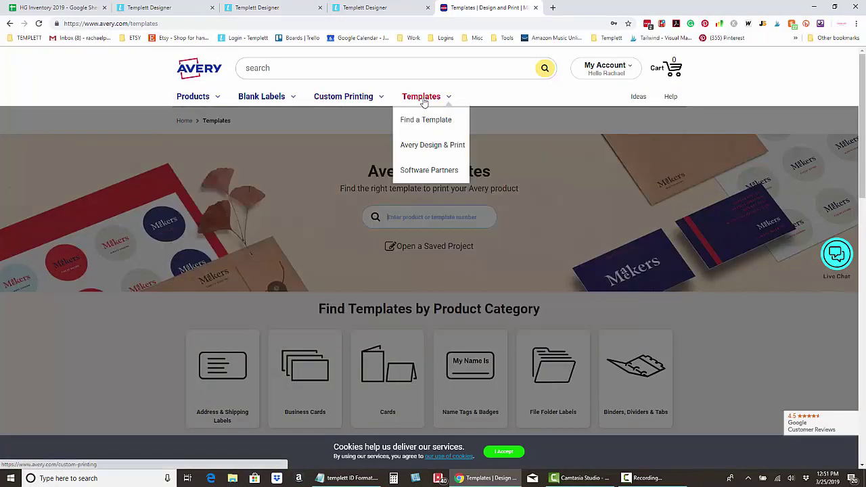
left_click(431, 123)
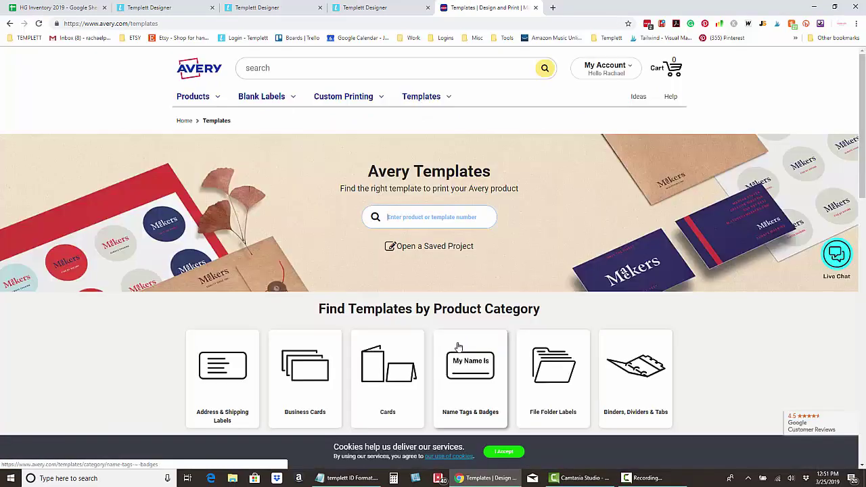
left_click(318, 374)
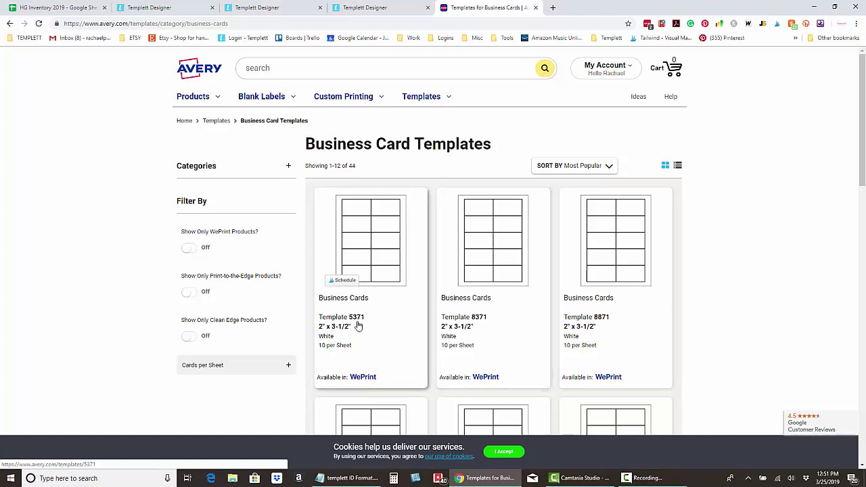
left_click(372, 254)
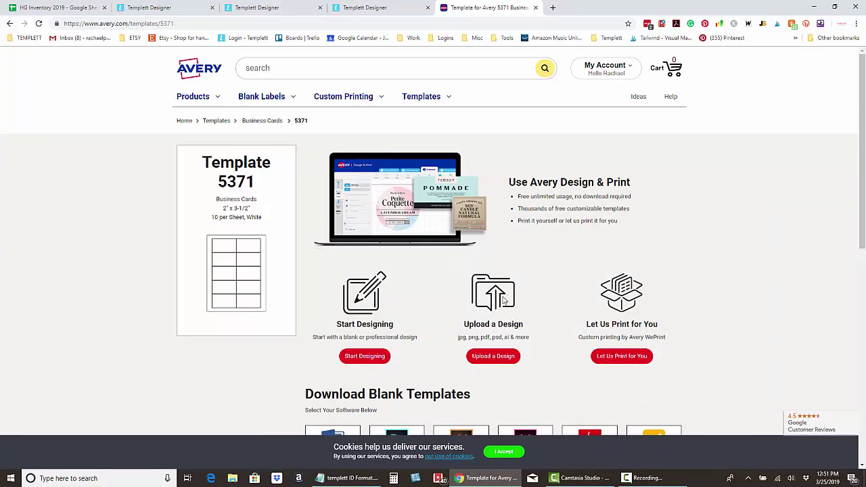
left_click(495, 359)
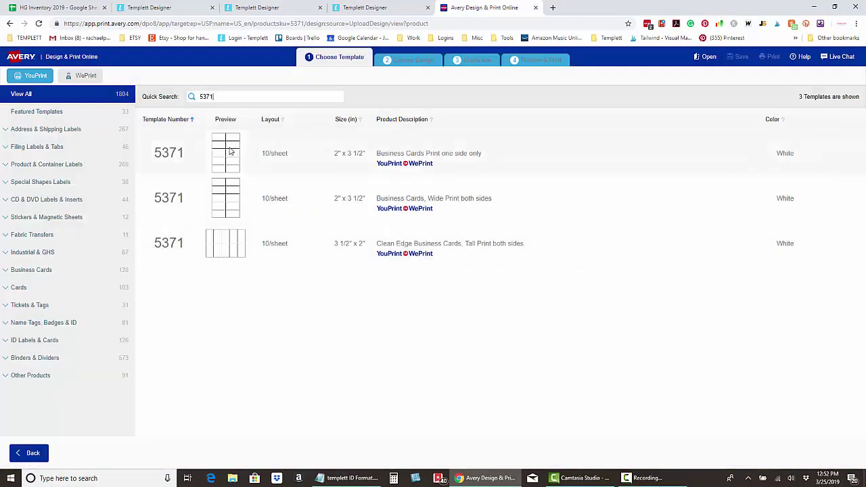
Step: Choose the one-sided 5371 card in landscape and browse the Desktop for a design file
left_click(827, 157)
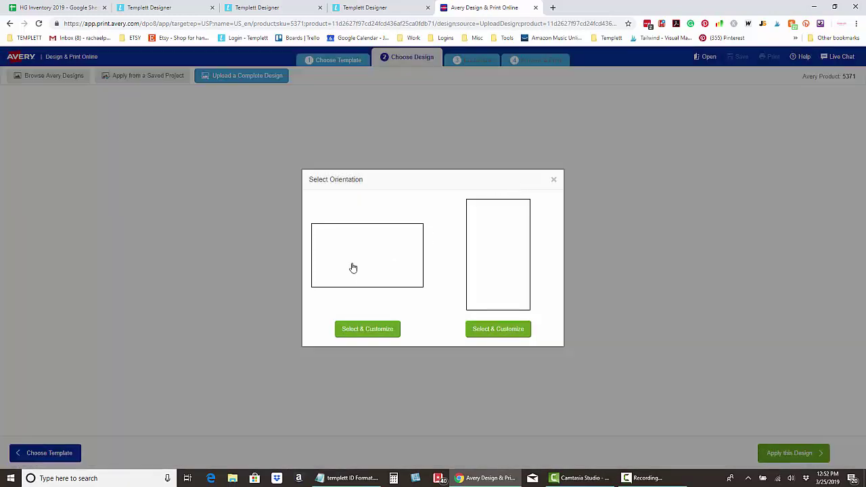
left_click(351, 264)
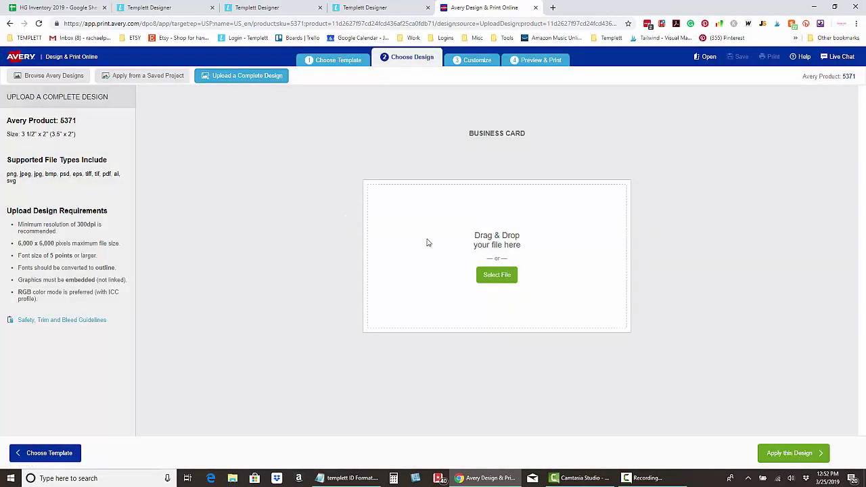
left_click(499, 277)
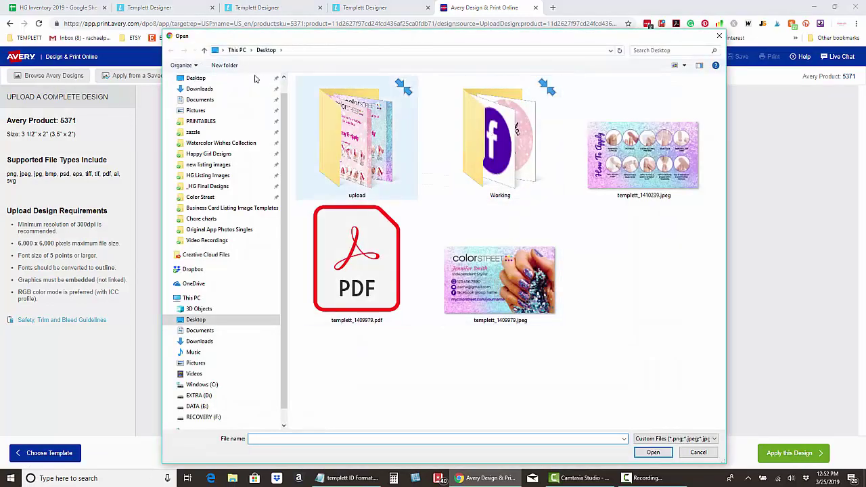
Step: Upload templett_1409979.jpeg as the 3.5 x 2 in card design
left_click(447, 290)
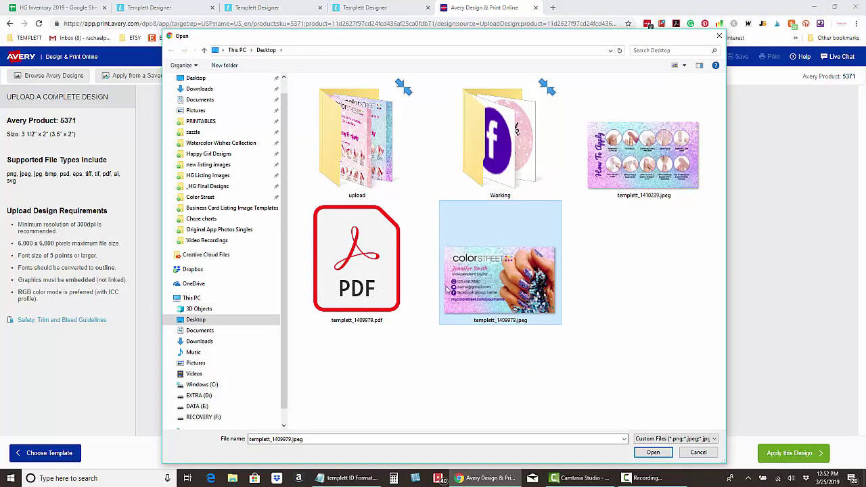
left_click(653, 452)
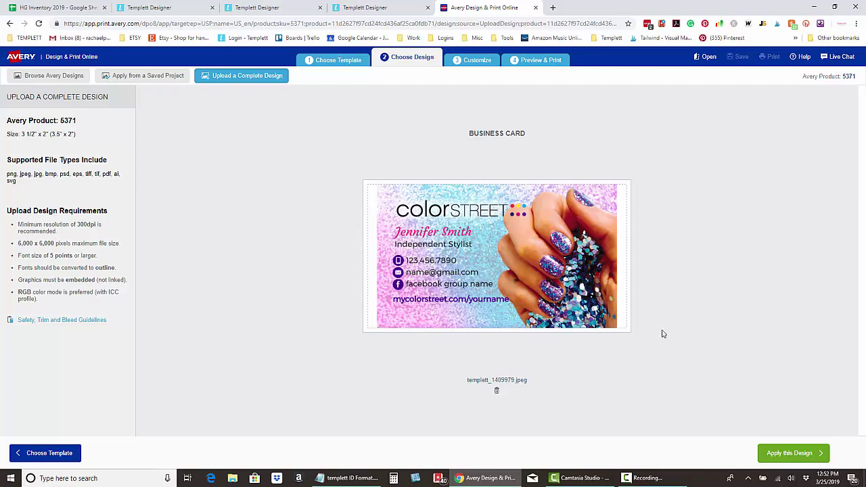
Step: Apply the uploaded image and stretch it to 3.55 x 2.13 in so it bleeds past the card edges
left_click(799, 455)
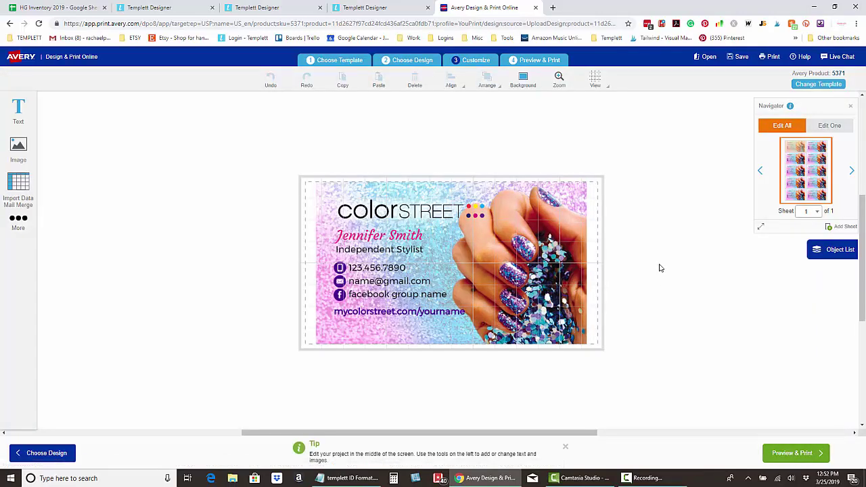
left_click(383, 203)
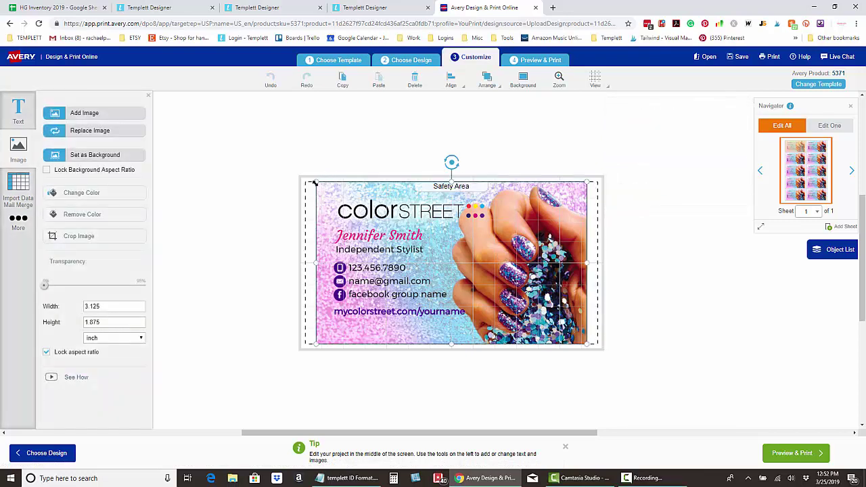
left_click_drag(314, 182, 298, 172)
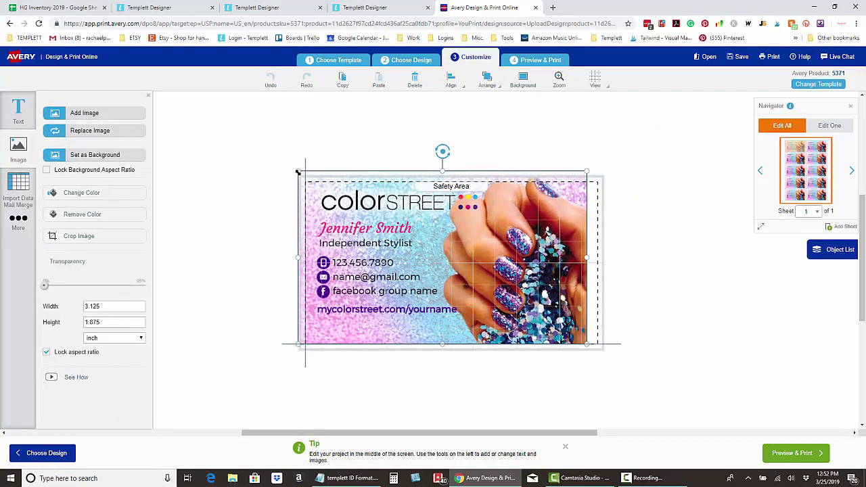
left_click_drag(587, 344, 604, 356)
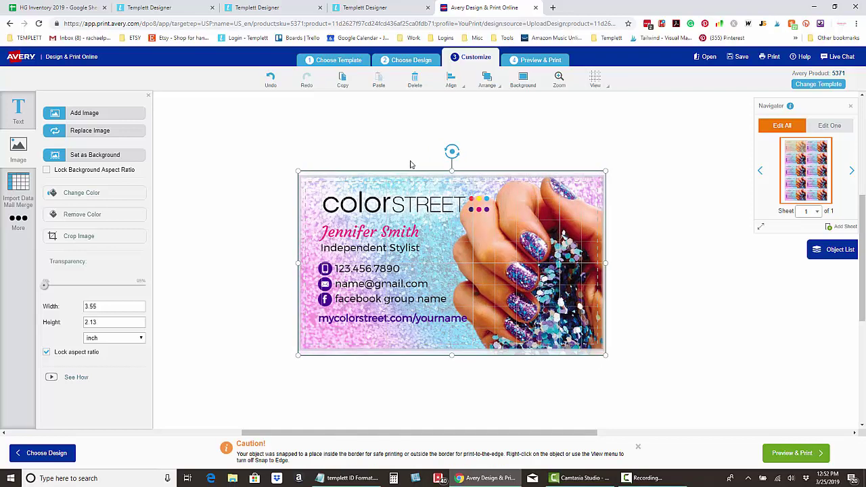
left_click(441, 381)
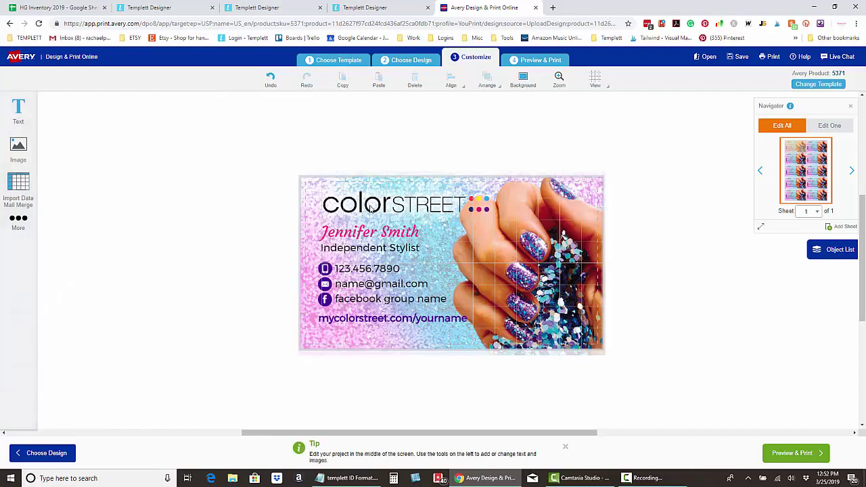
left_click(274, 8)
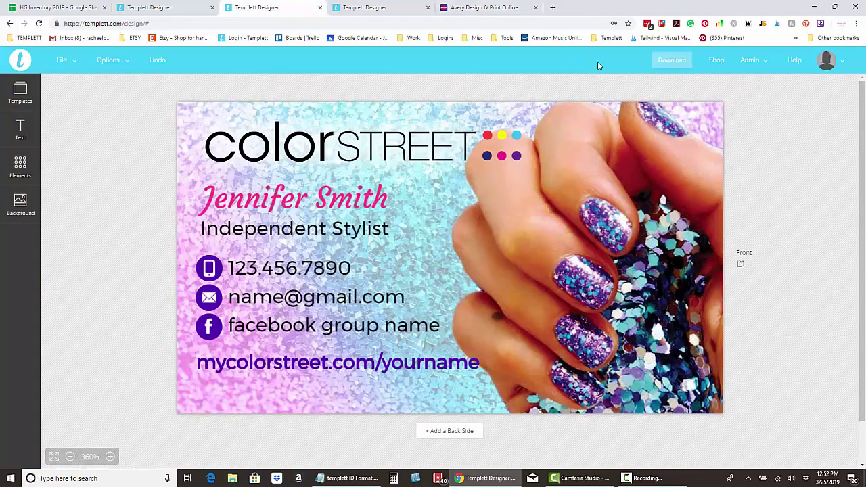
left_click(670, 65)
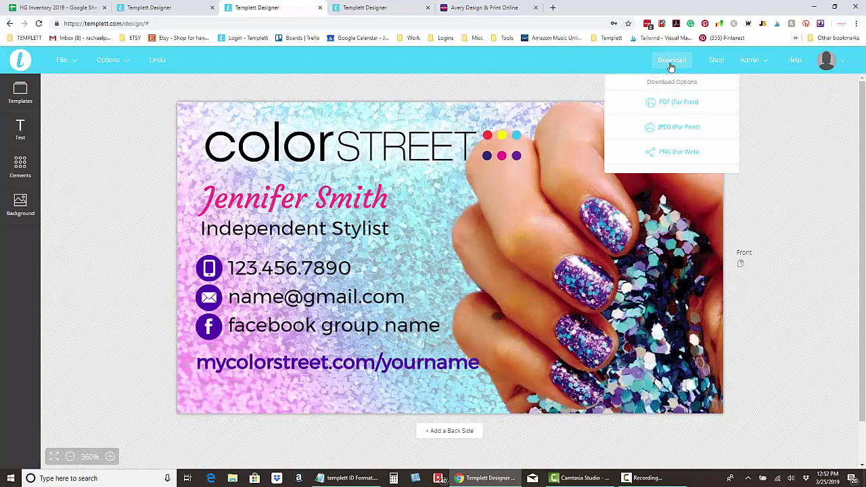
left_click(669, 127)
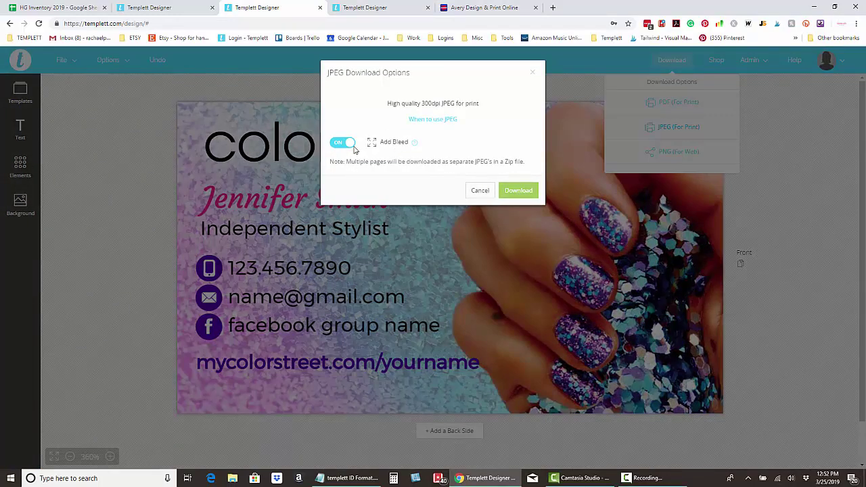
left_click(483, 191)
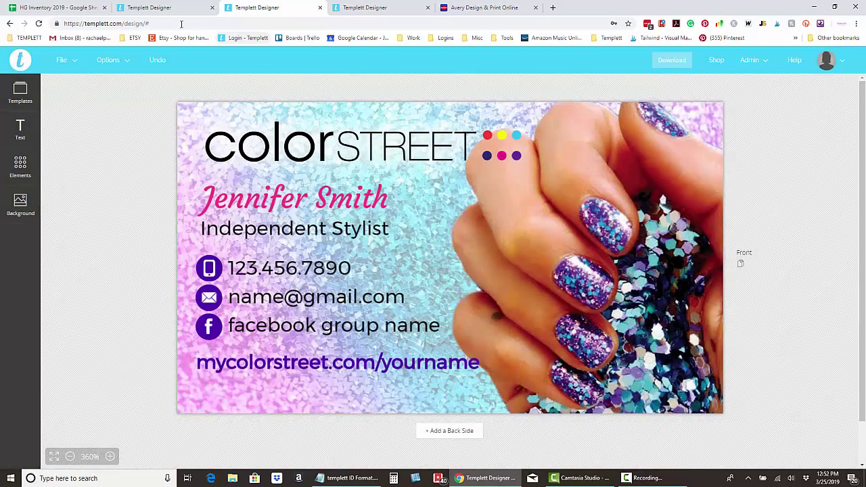
left_click(507, 8)
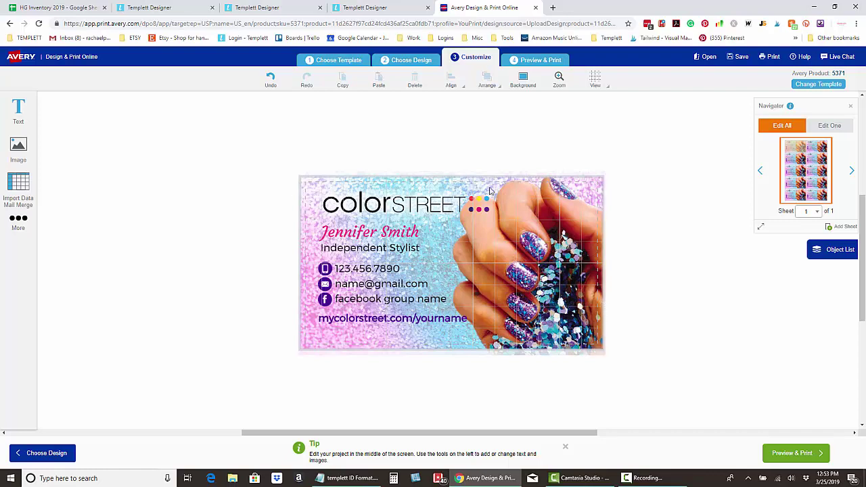
left_click(197, 9)
left_click(272, 9)
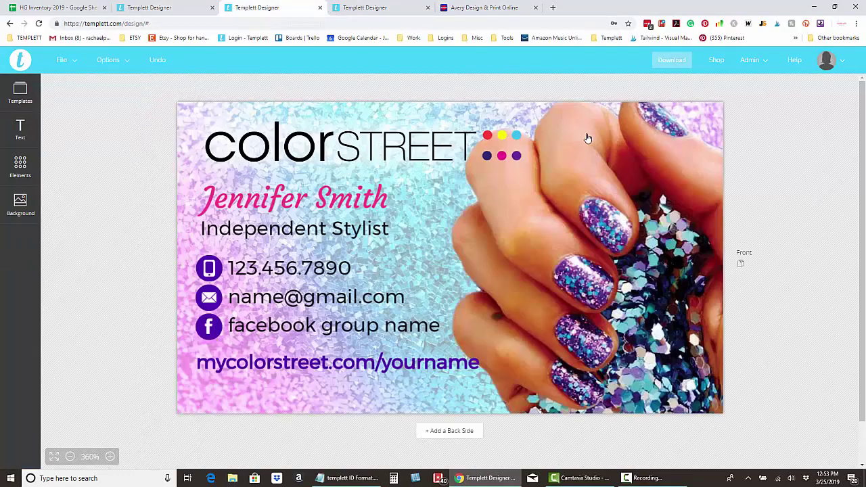
left_click(673, 60)
left_click(667, 129)
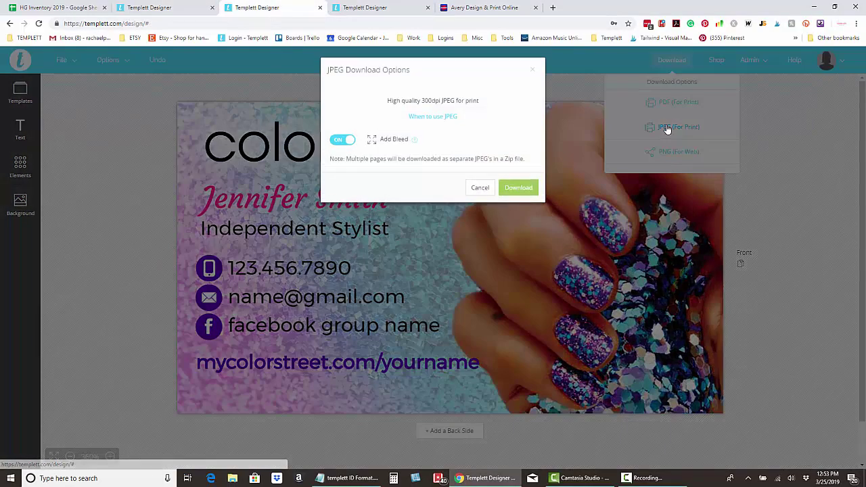
left_click(346, 146)
left_click(344, 145)
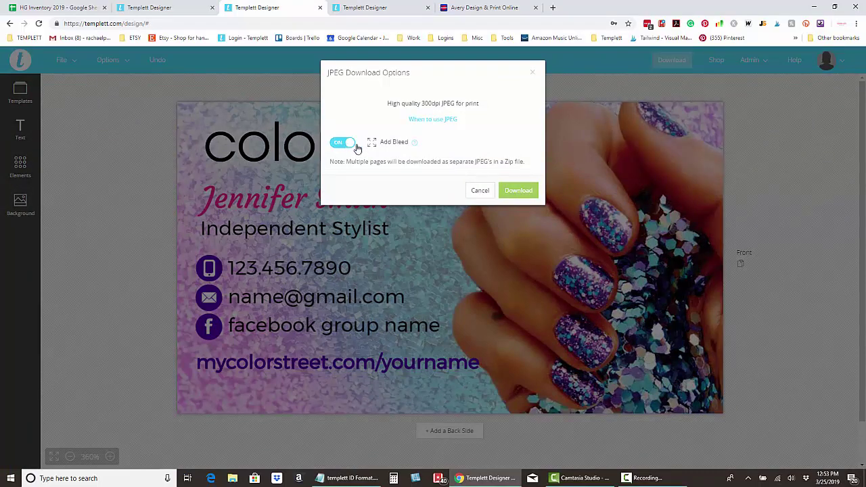
left_click(480, 190)
left_click(502, 8)
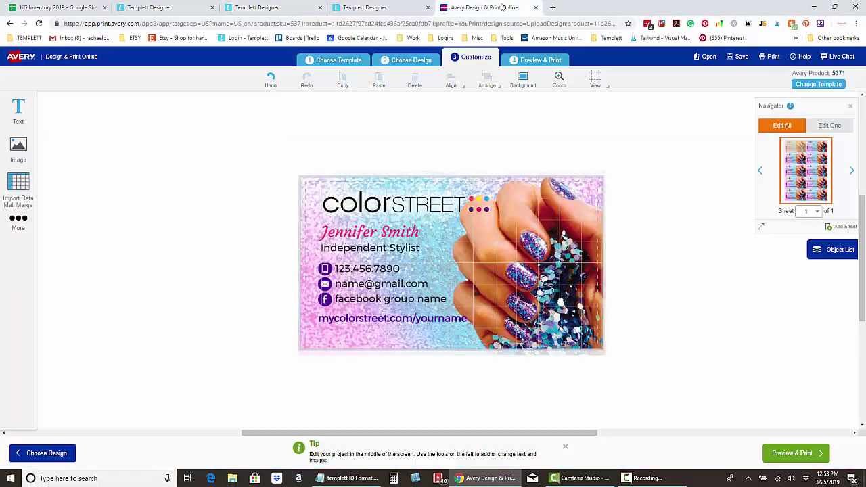
left_click(357, 288)
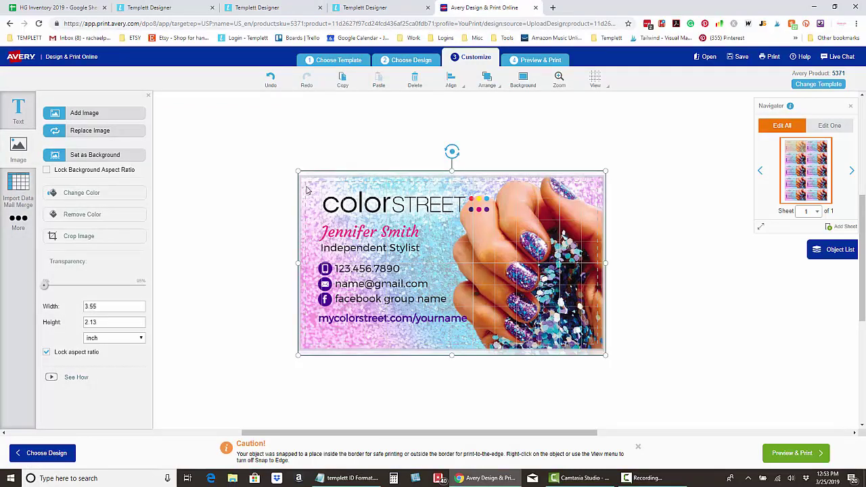
left_click_drag(305, 197, 307, 204)
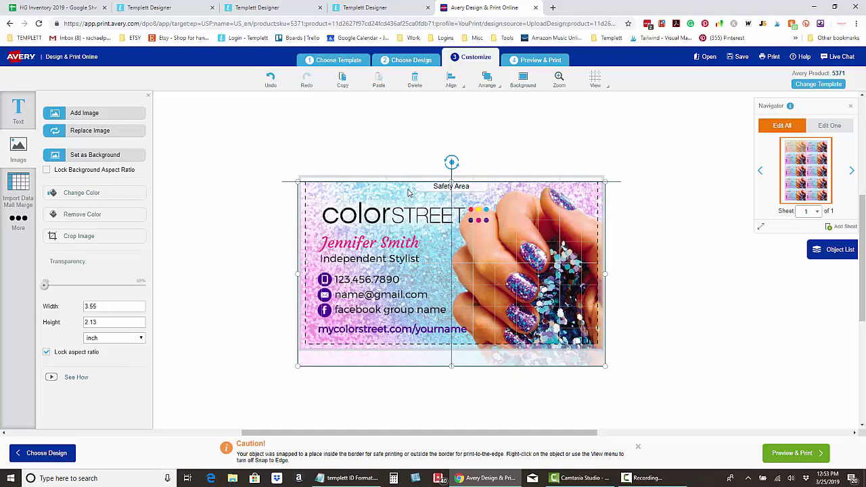
left_click_drag(465, 355, 465, 355)
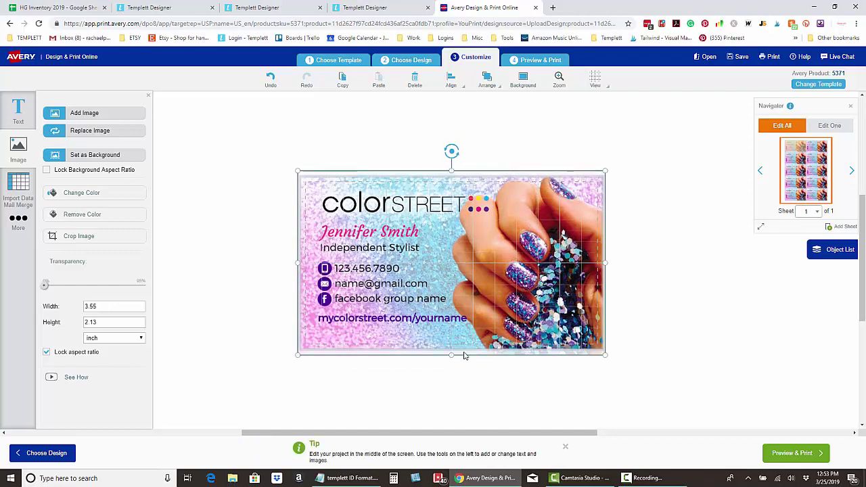
left_click(642, 353)
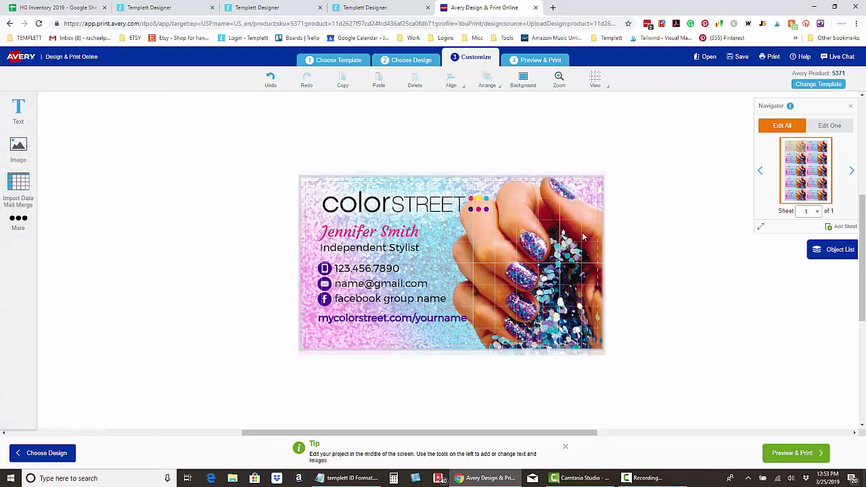
Step: Show the Preview & Print sheet of ten Color Street 5371 cards
left_click(802, 454)
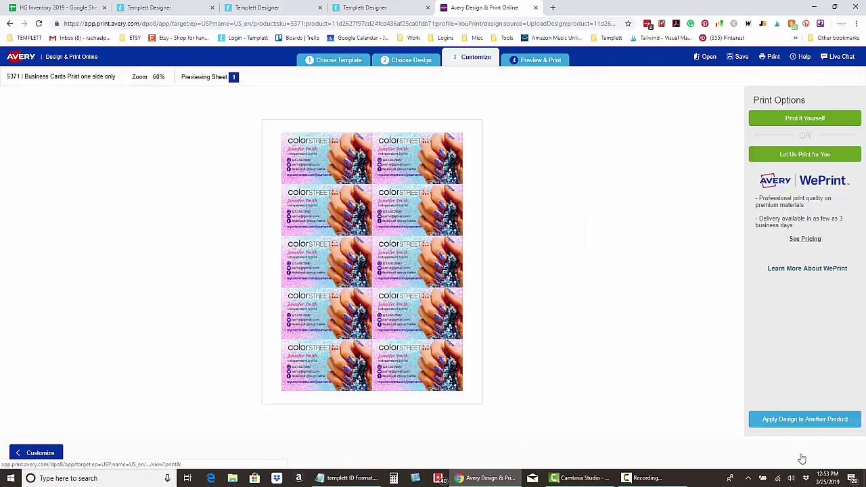